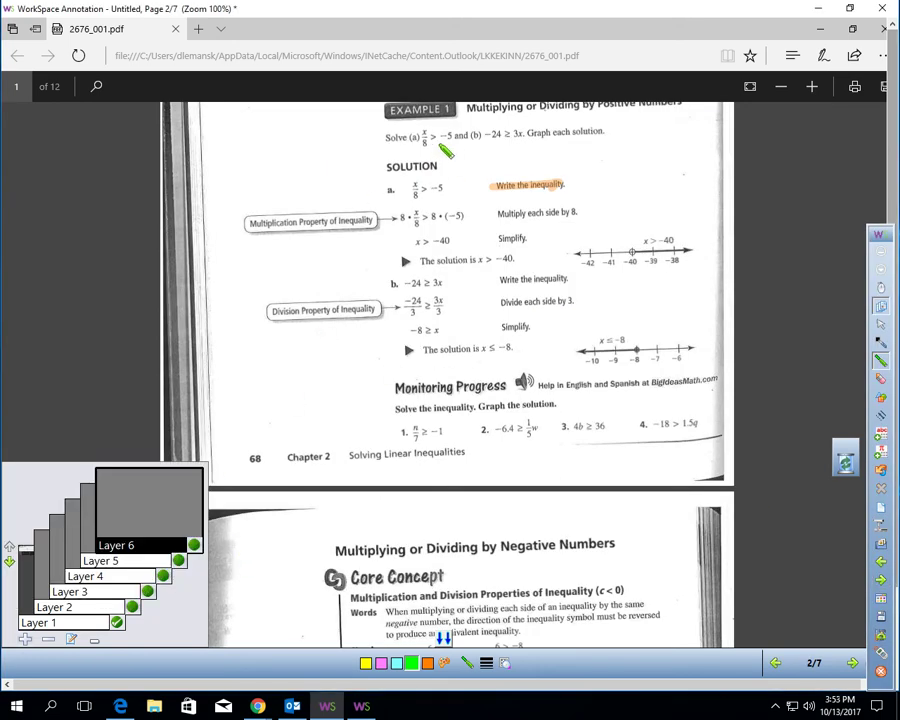
Make Layer 1 the active layer for the orange 'Write the inequality.' highlight
left_click(94, 627)
Highlight x/8 > −5 in yellow and circle x/8 in line a with the pen
left_click(366, 663)
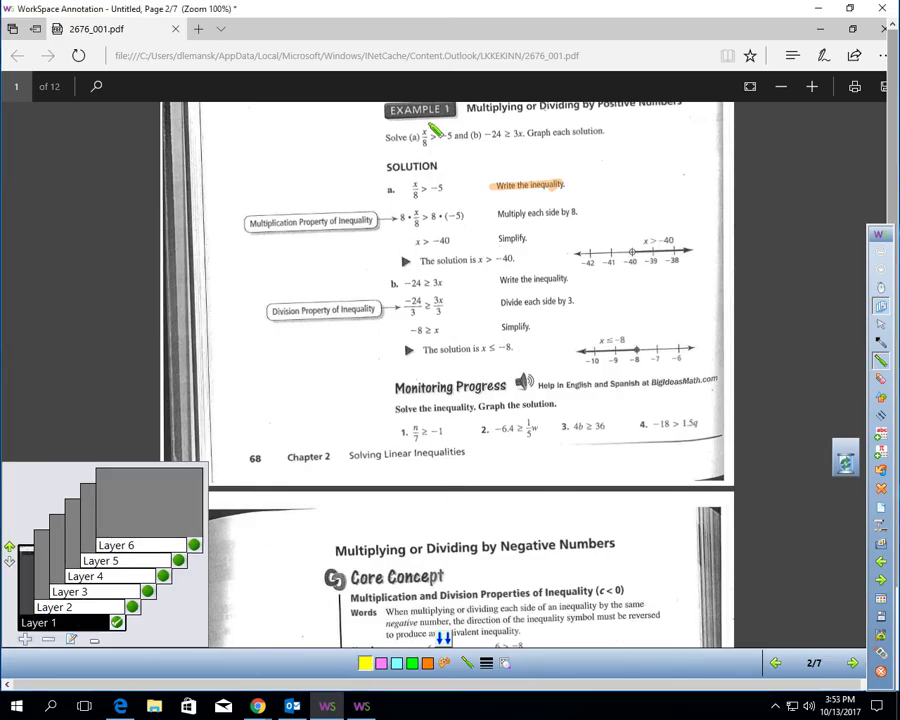
left_click_drag(416, 138, 451, 143)
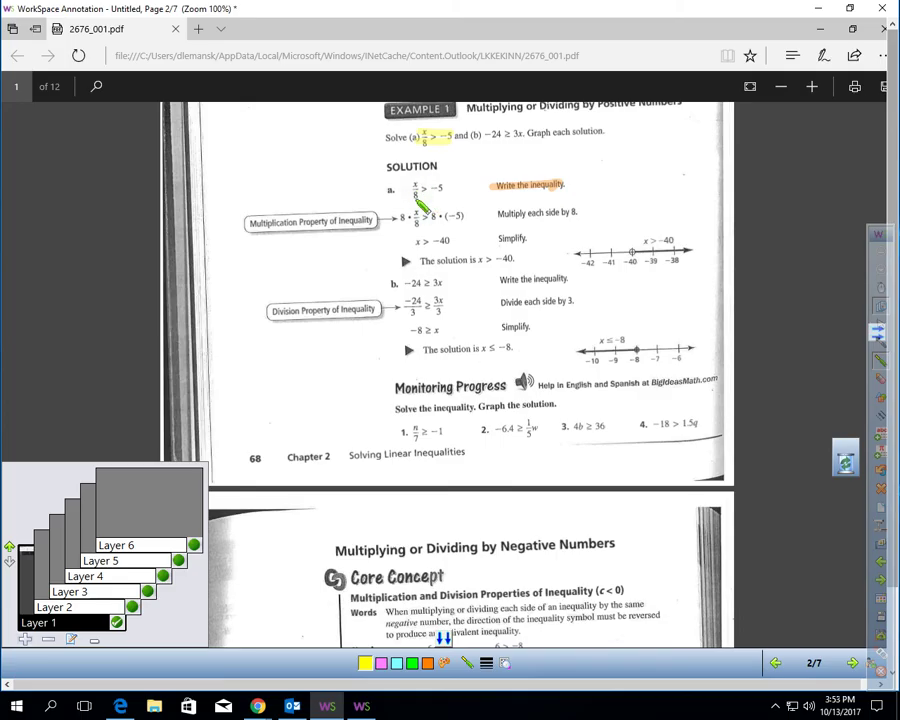
left_click(880, 341)
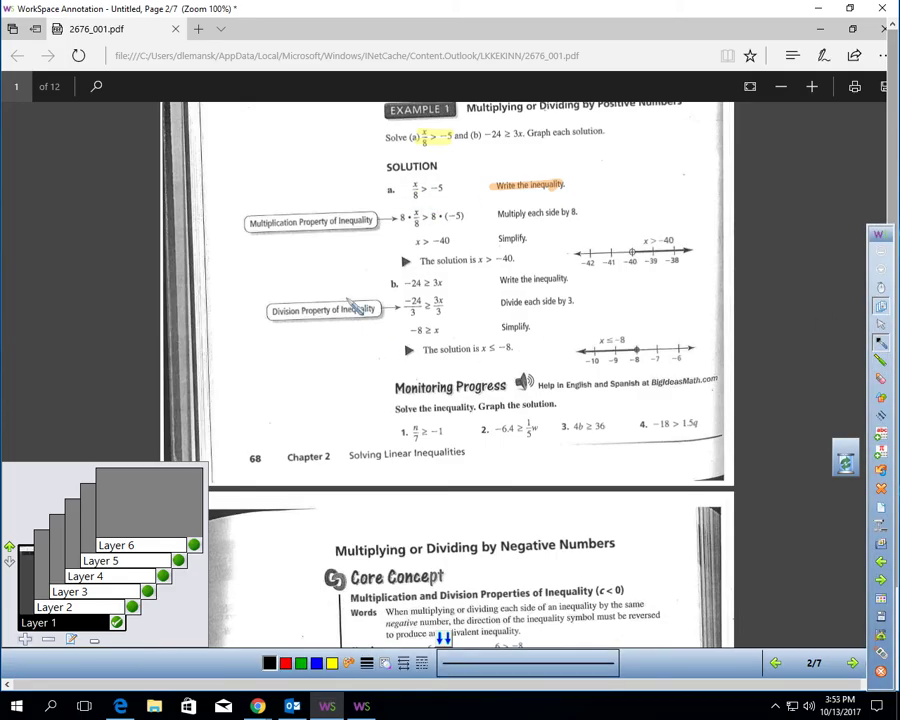
mouse_move(424, 188)
left_mouse_down()
mouse_move(420, 182)
mouse_move(410, 200)
mouse_move(416, 180)
left_mouse_up()
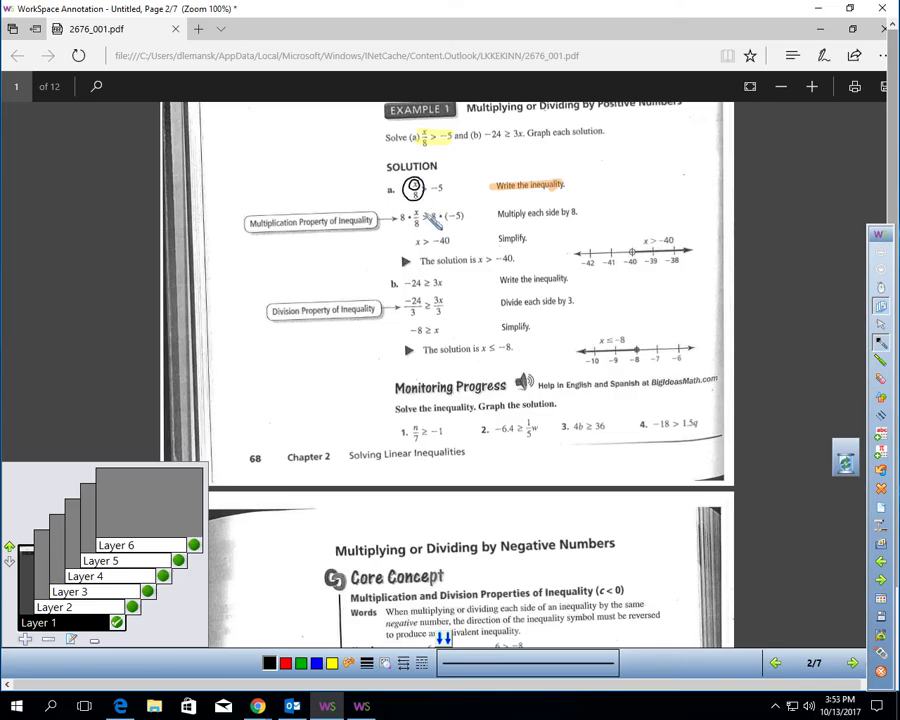
Show and activate Layer 2, highlight the right-side 8, and box the x > −40 number line
left_click(132, 607)
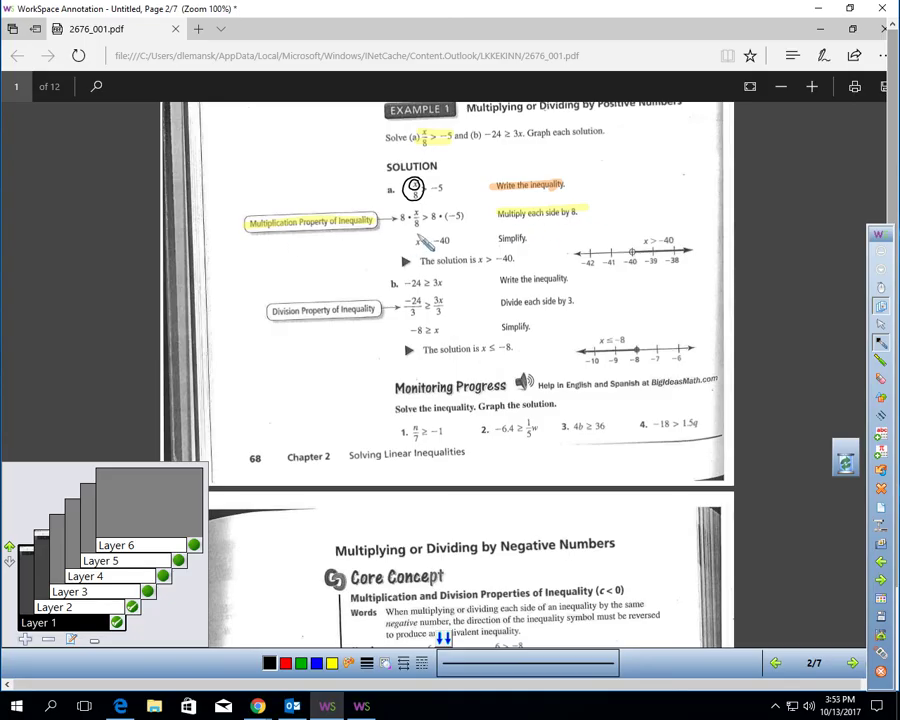
left_click(80, 607)
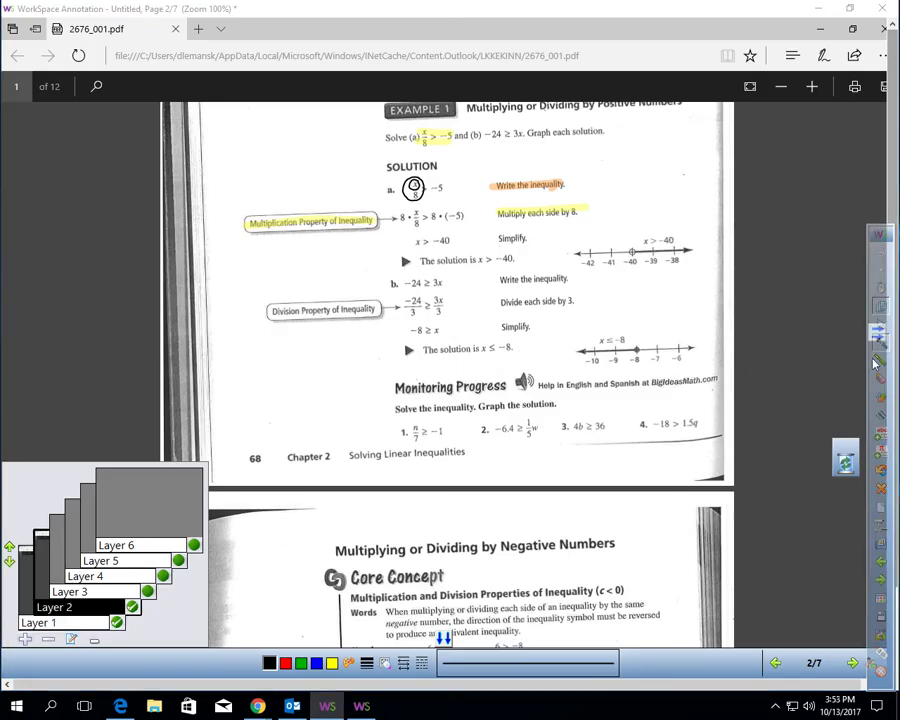
left_click(348, 663)
mouse_move(428, 214)
left_mouse_down()
mouse_move(445, 326)
mouse_move(432, 324)
mouse_move(416, 246)
mouse_move(409, 216)
left_mouse_up()
left_click(881, 342)
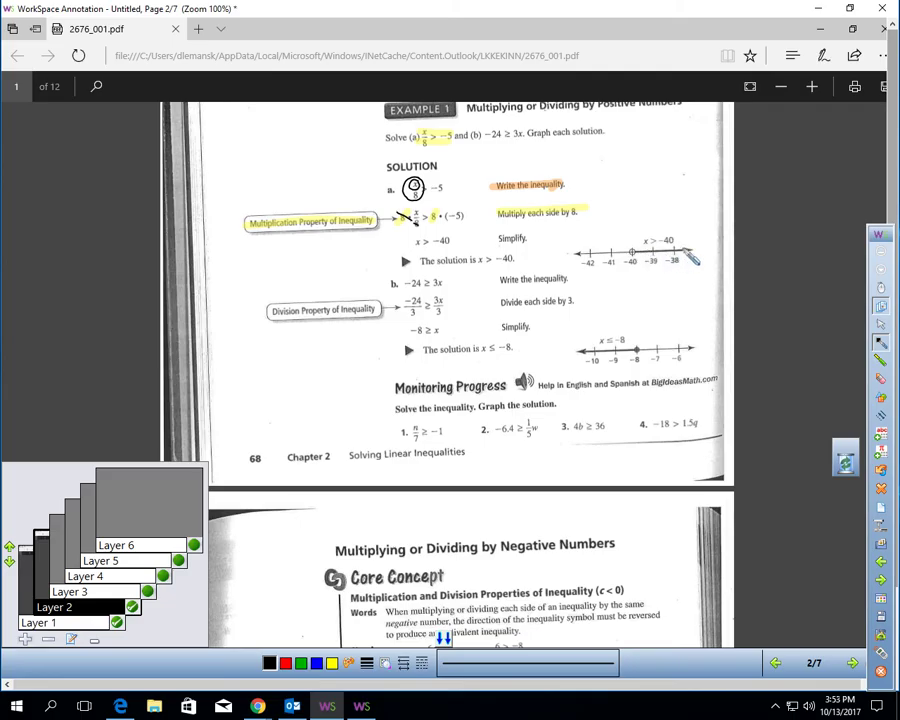
mouse_move(641, 273)
left_mouse_down()
mouse_move(700, 260)
mouse_move(681, 238)
mouse_move(577, 247)
mouse_move(620, 272)
left_mouse_up()
Underline 'Solve' and 'Graph each solution.', asterisk 'Multiply each side by 8', and reveal the pink and green highlights
left_click_drag(386, 147, 408, 146)
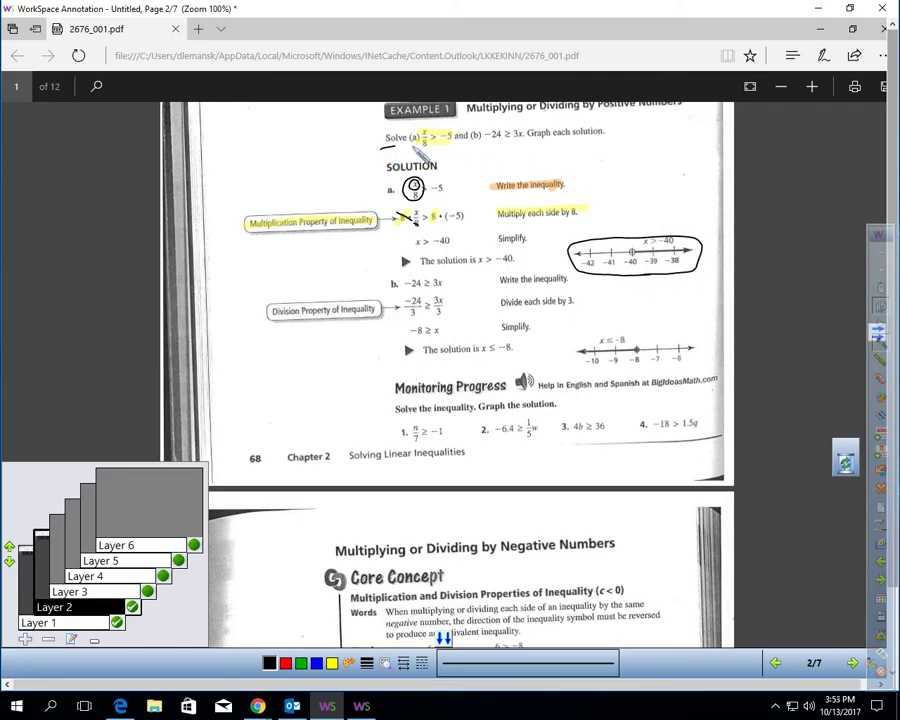
left_click_drag(527, 142, 605, 141)
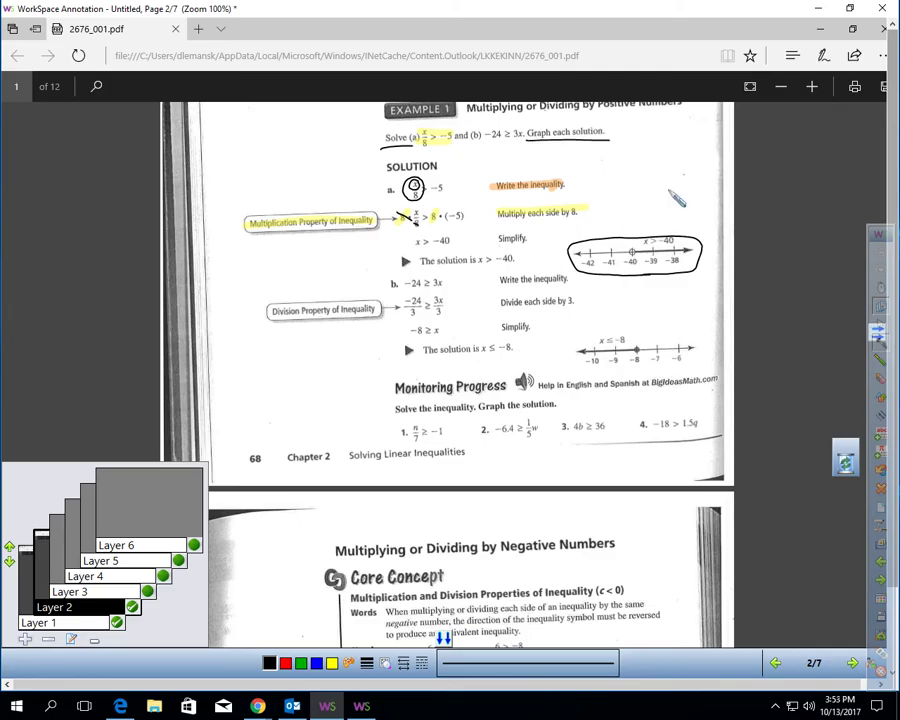
mouse_move(649, 204)
left_mouse_down()
mouse_move(649, 222)
mouse_move(657, 219)
left_mouse_up()
left_click_drag(657, 207, 642, 219)
left_click(148, 591)
left_click(162, 577)
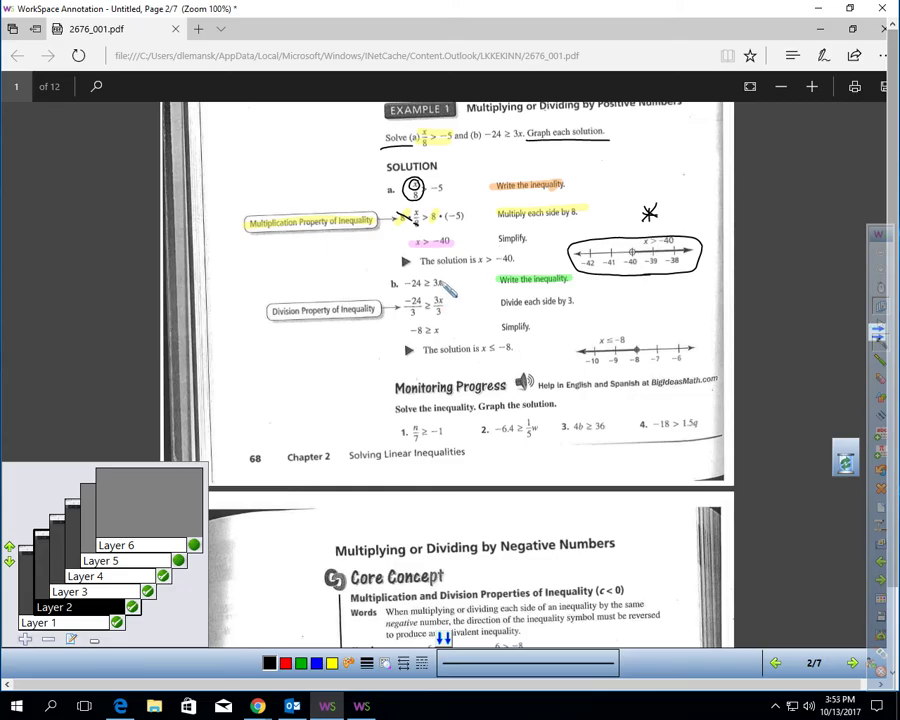
On Layer 4, circle the x in 3x
left_click(146, 577)
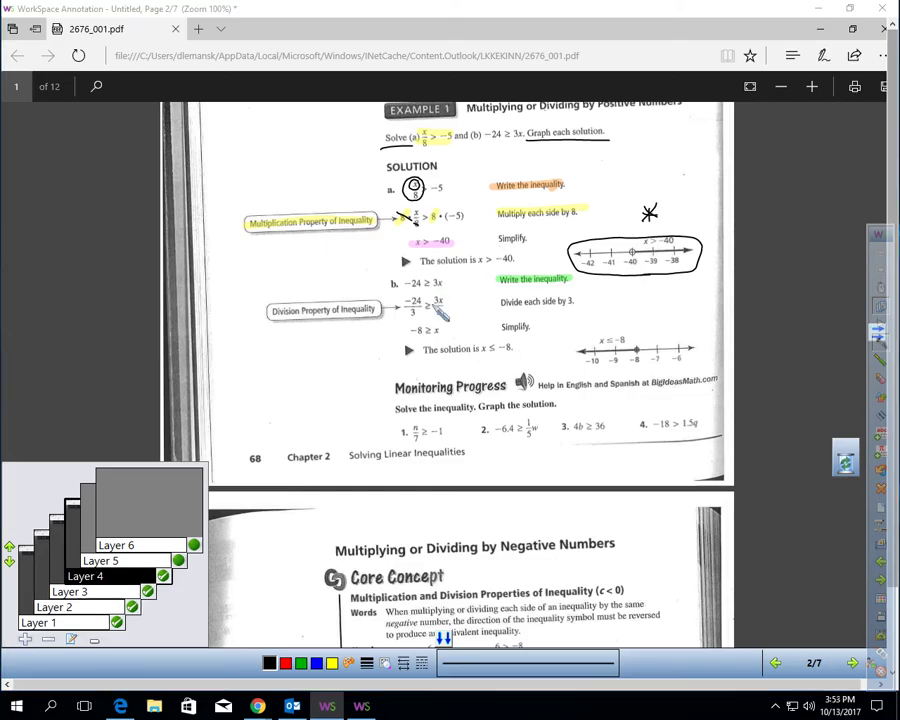
left_click(438, 283)
left_click_drag(440, 283, 436, 276)
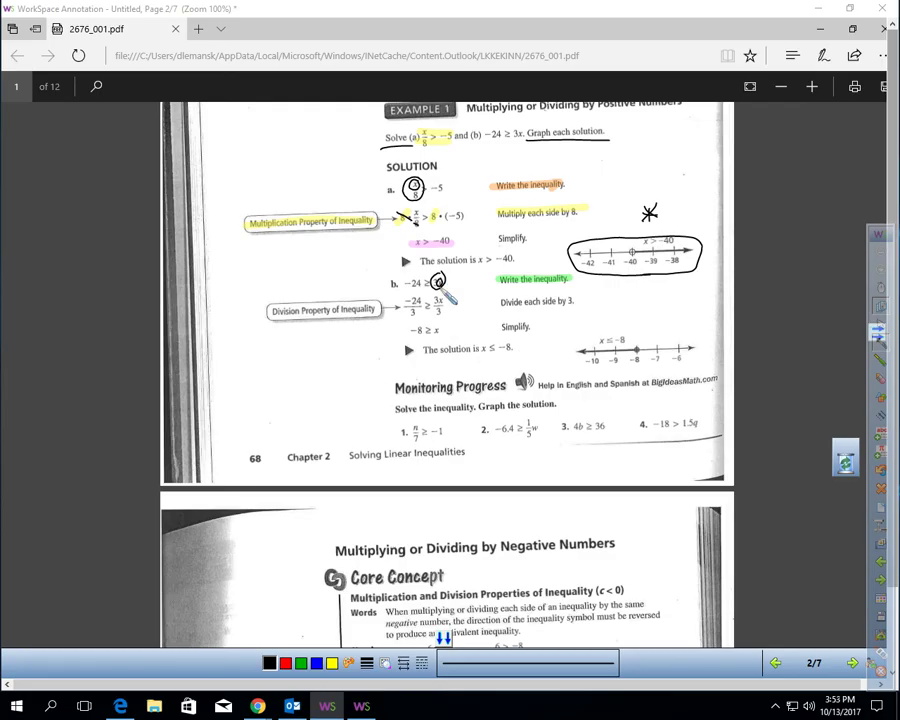
Highlight the Division Property label and division steps, and box the x ≤ −8 number line
left_click_drag(274, 310, 376, 310)
left_click_drag(500, 301, 576, 301)
left_click_drag(403, 306, 446, 306)
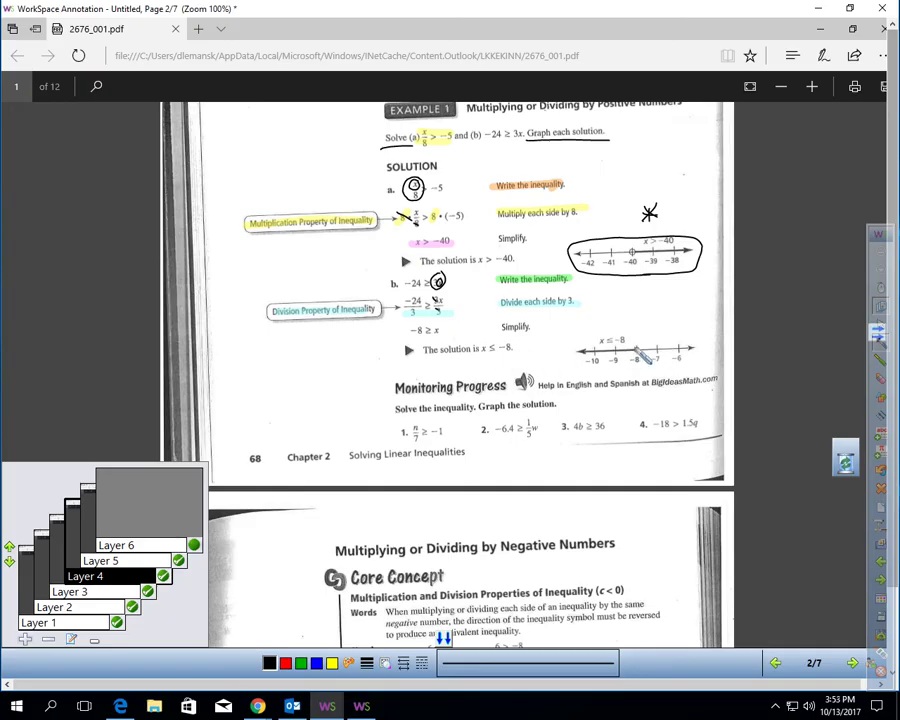
mouse_move(578, 365)
left_mouse_down()
mouse_move(663, 364)
mouse_move(575, 336)
mouse_move(702, 344)
left_mouse_up()
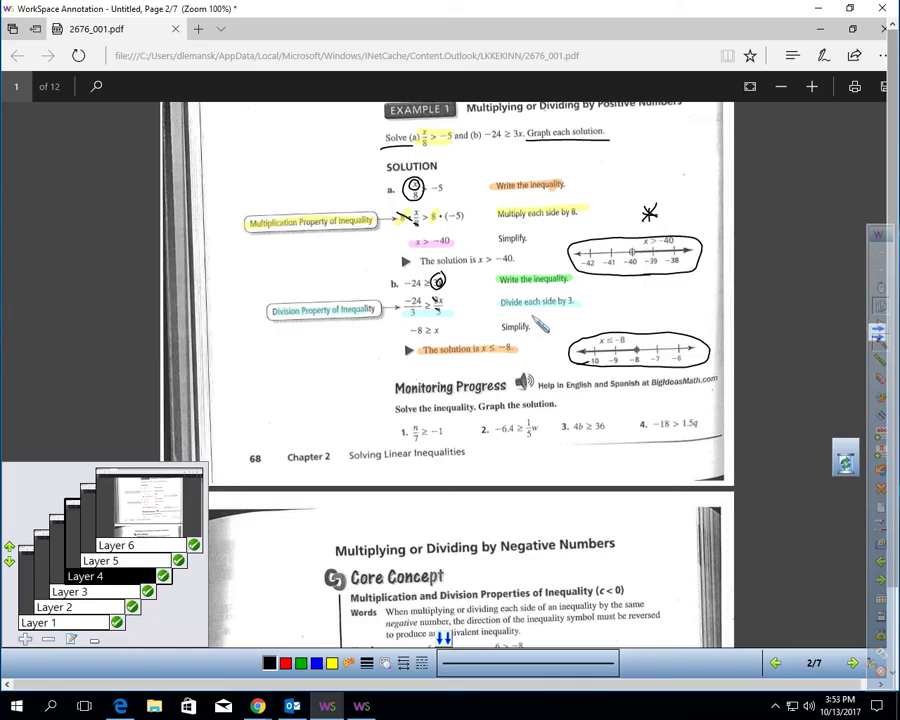
left_click(880, 580)
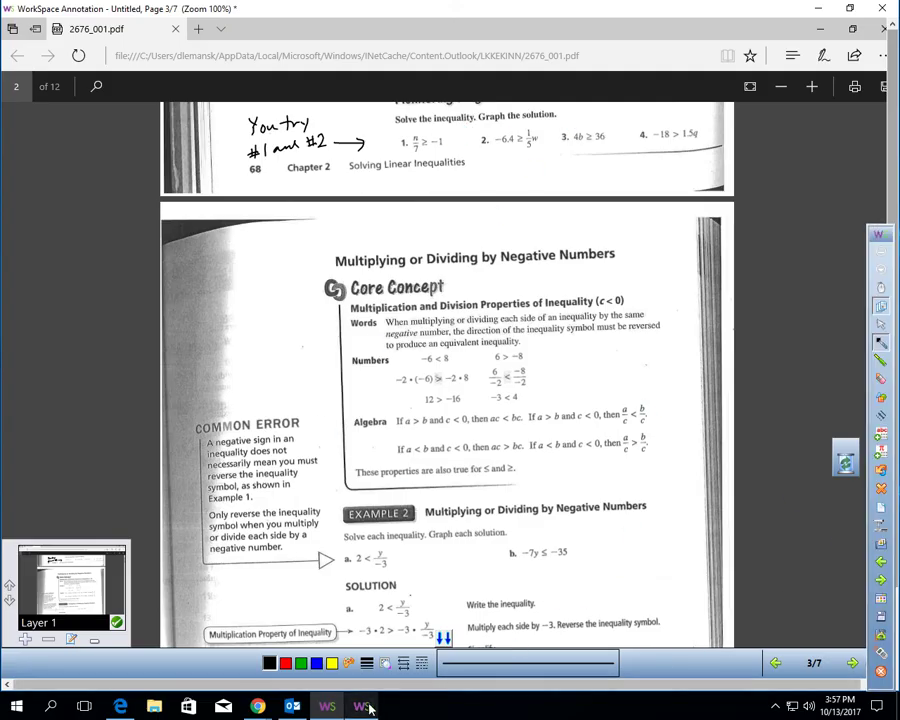
Highlight practice problem 1 and underline and box its answer n ≥ -7 in ink
left_click(379, 706)
left_click(592, 698)
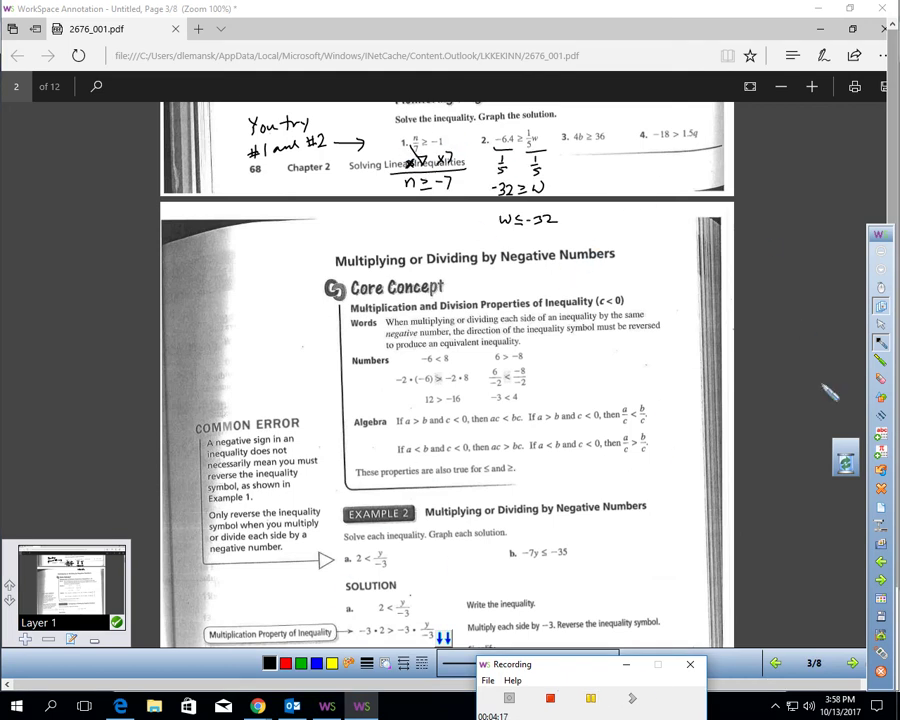
left_click(879, 360)
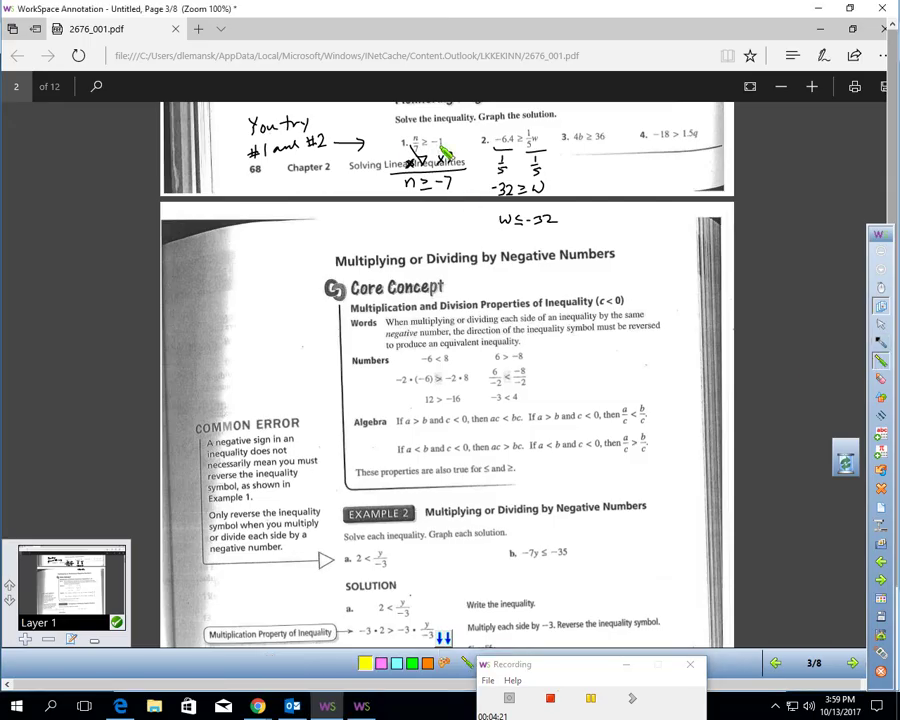
left_click_drag(405, 143, 442, 142)
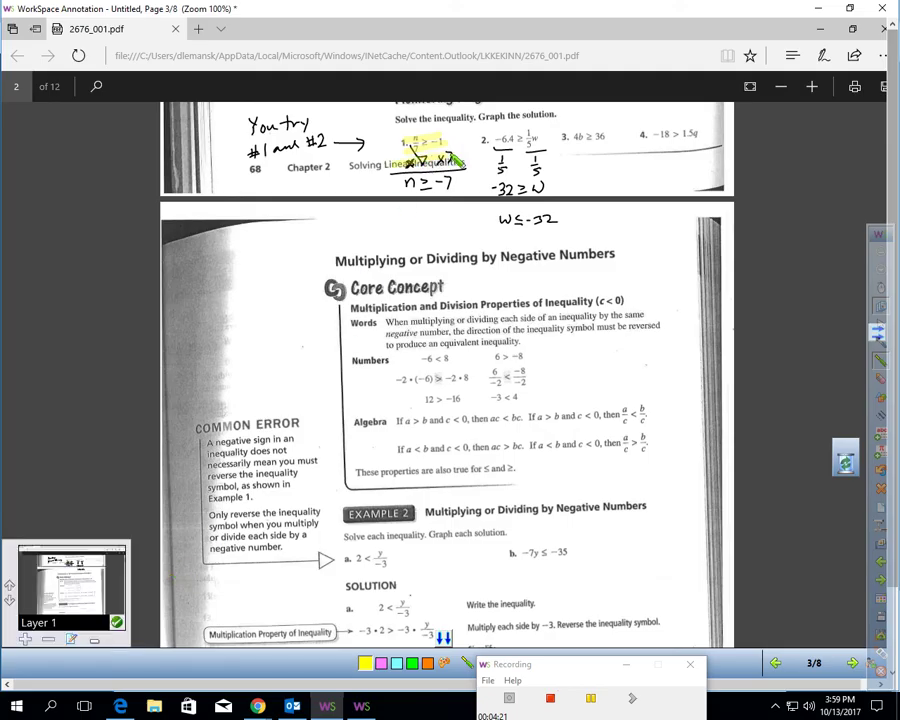
left_click(885, 356)
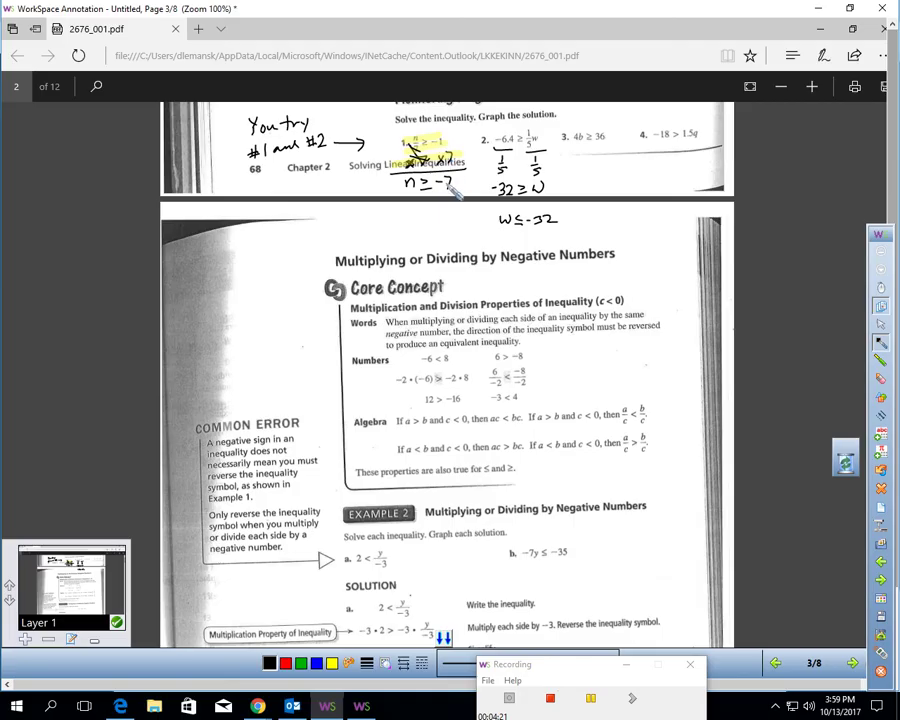
mouse_move(398, 200)
left_mouse_down()
mouse_move(455, 202)
mouse_move(451, 173)
mouse_move(393, 194)
left_mouse_up()
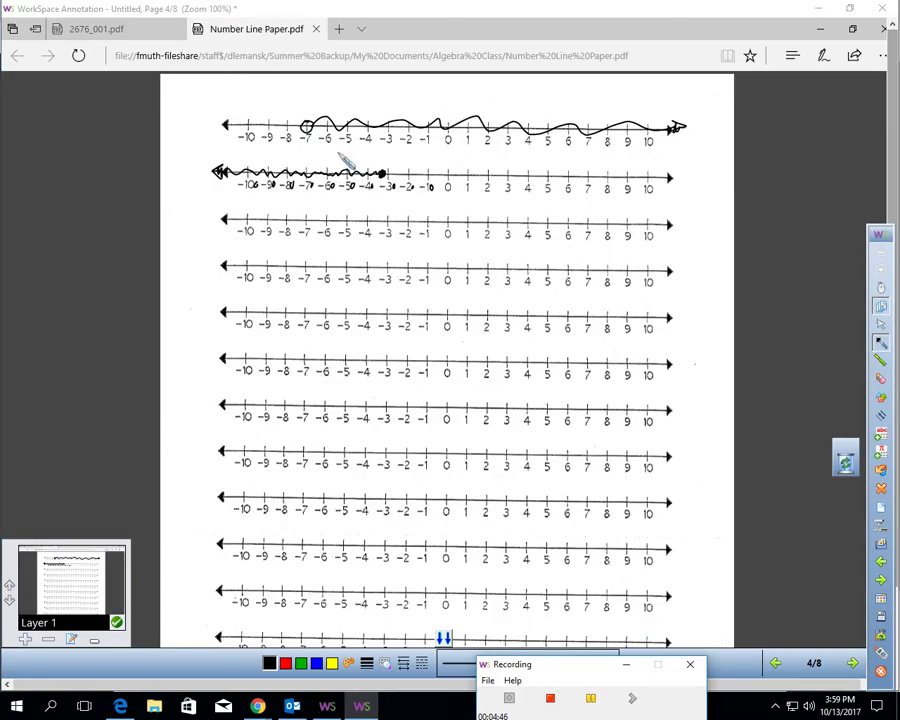
Highlight the top number line on the Number Line Paper page in yellow
left_click(880, 362)
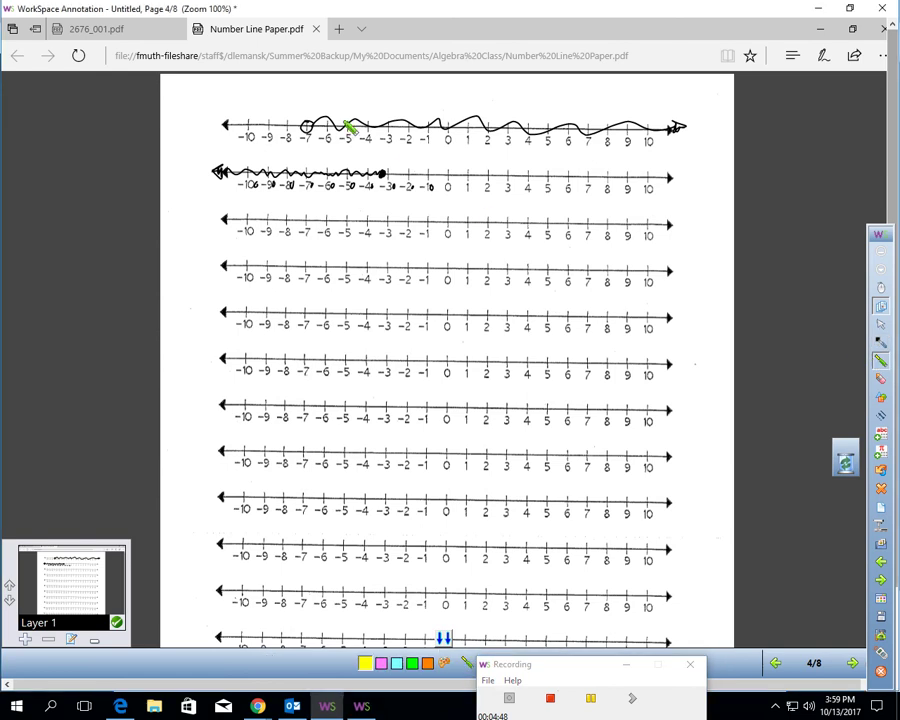
mouse_move(236, 128)
left_mouse_down()
mouse_move(570, 118)
mouse_move(705, 129)
left_mouse_up()
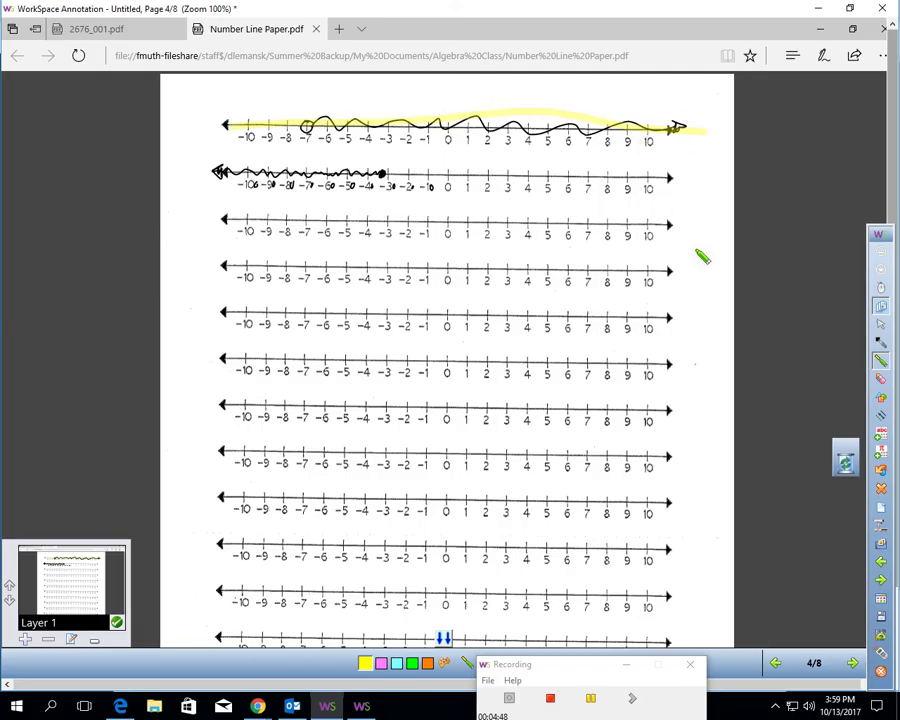
left_click(880, 565)
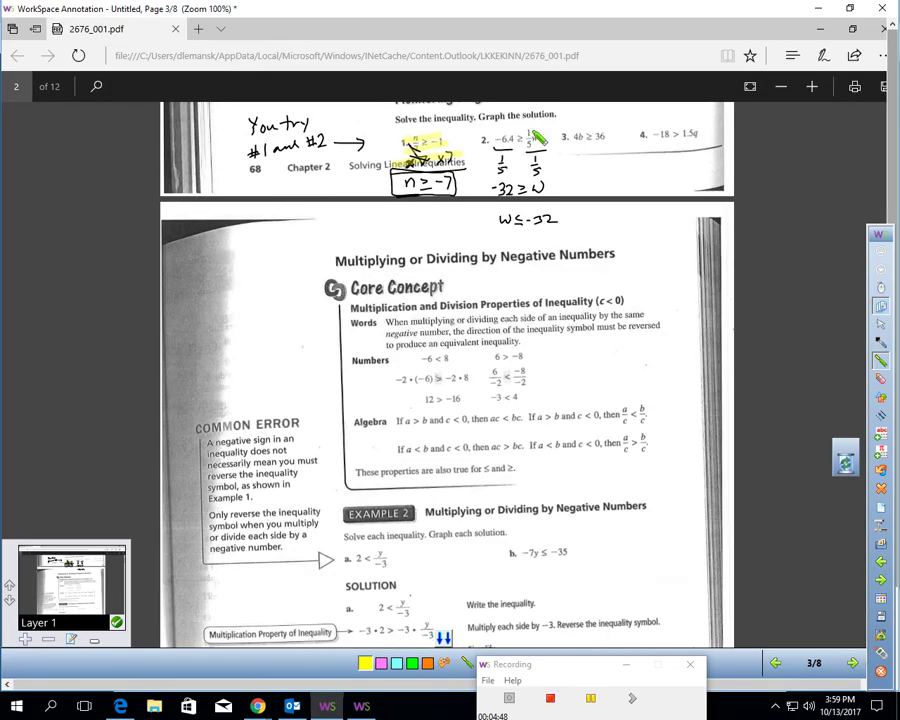
On the textbook page, bracket the 1/5 in problem 2 and underline the answer w ≤ -32
left_click(880, 343)
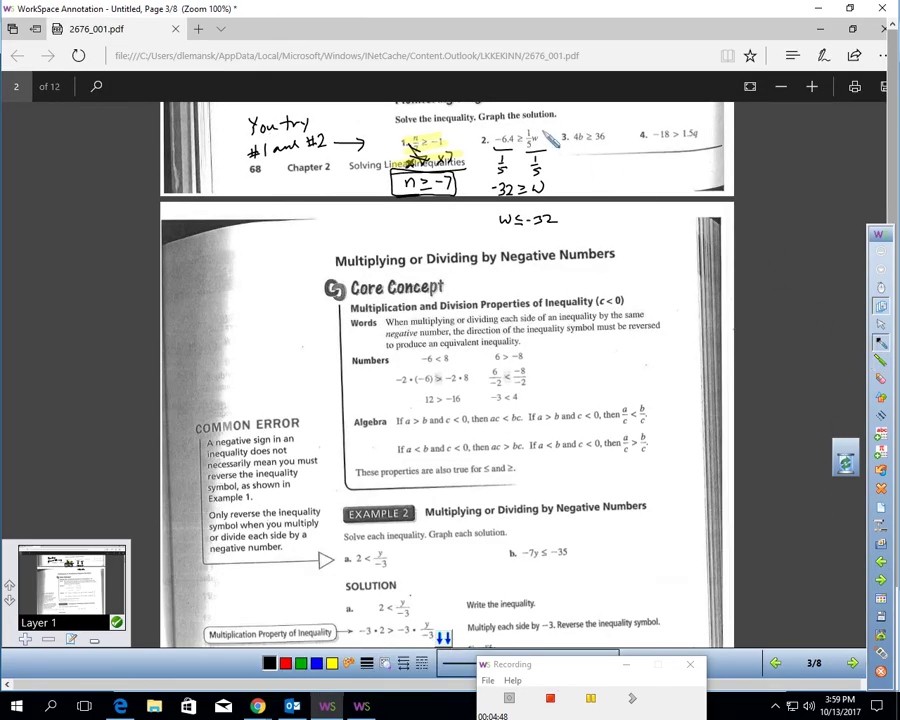
left_click_drag(535, 137, 544, 137)
mouse_move(498, 154)
left_mouse_down()
mouse_move(497, 172)
mouse_move(510, 172)
left_mouse_up()
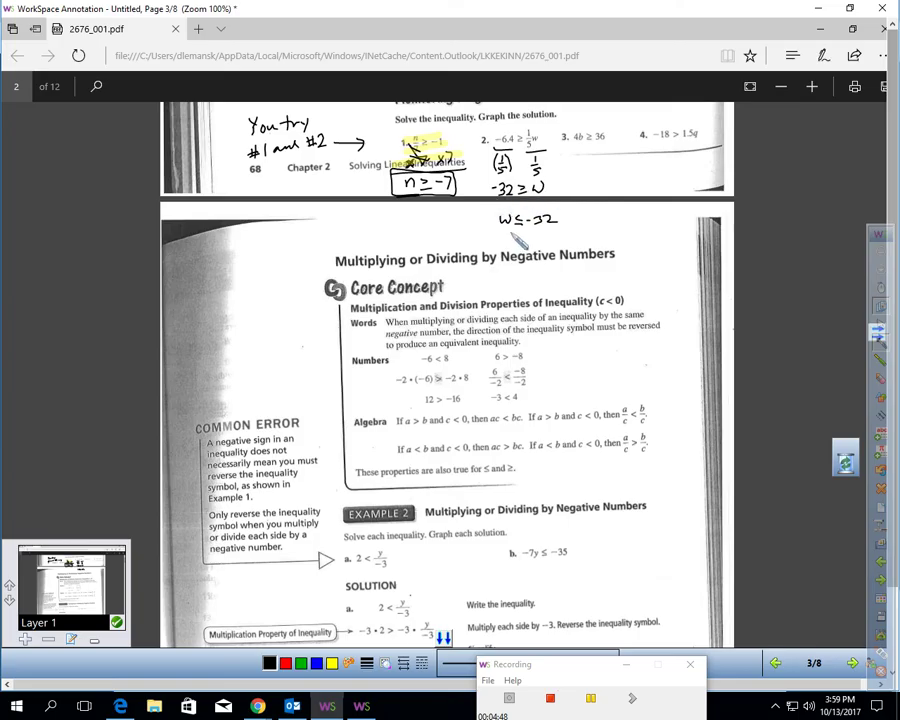
mouse_move(499, 229)
left_mouse_down()
mouse_move(557, 229)
mouse_move(560, 207)
mouse_move(497, 208)
mouse_move(497, 230)
mouse_move(556, 236)
left_mouse_up()
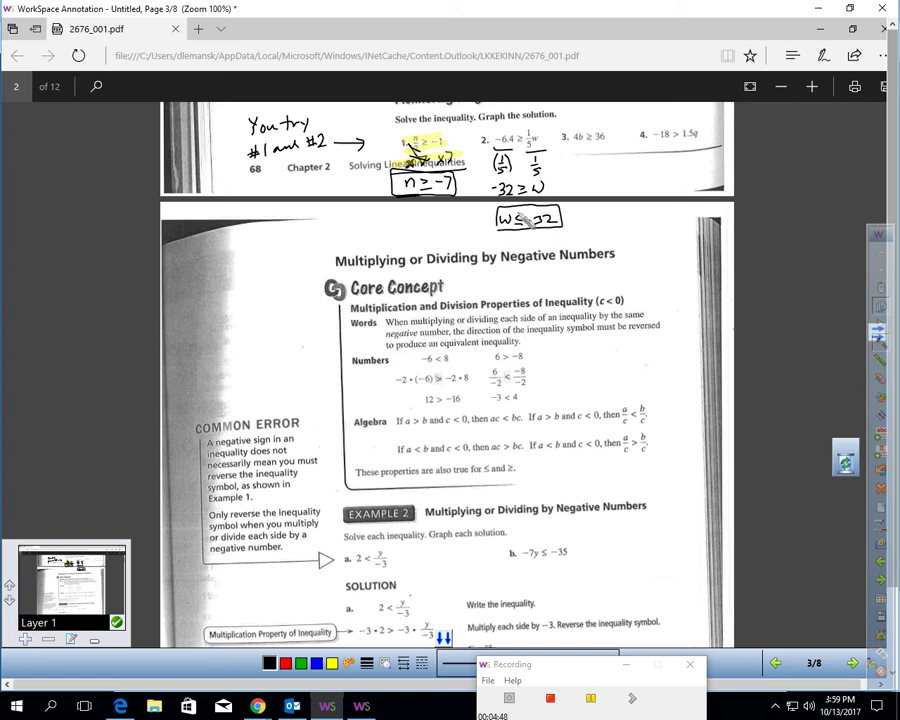
Move past the Number Line Paper page to page 5, the negative-numbers lesson
left_click(881, 583)
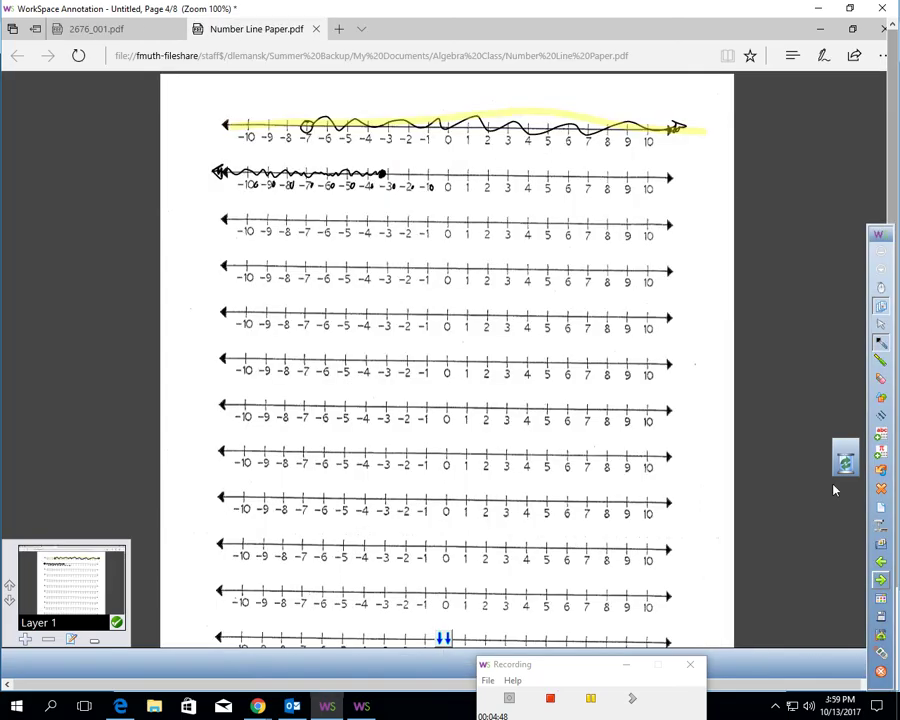
left_click(788, 227)
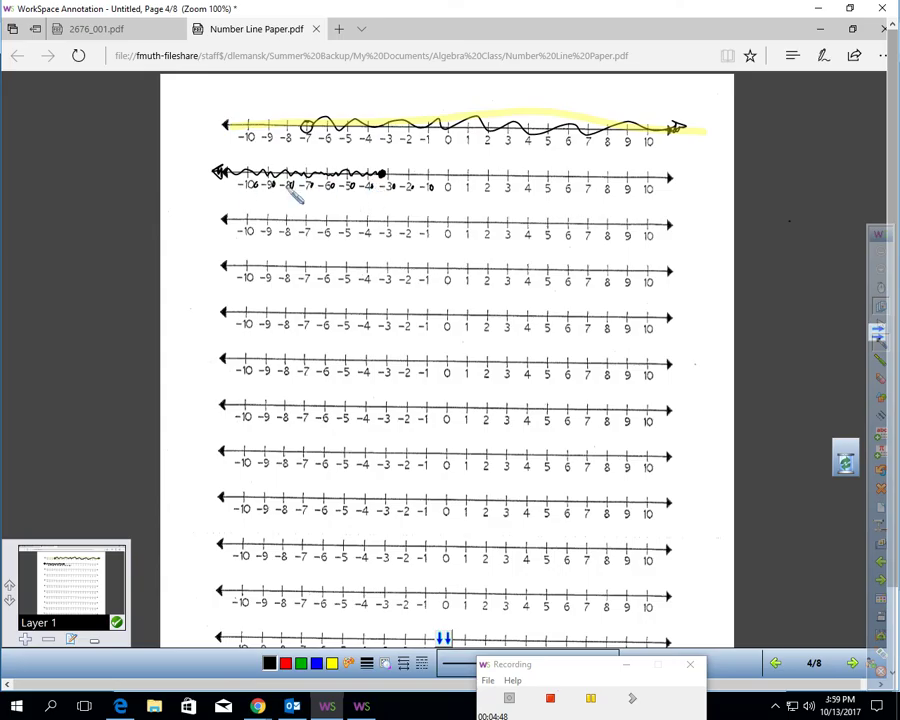
left_click(592, 702)
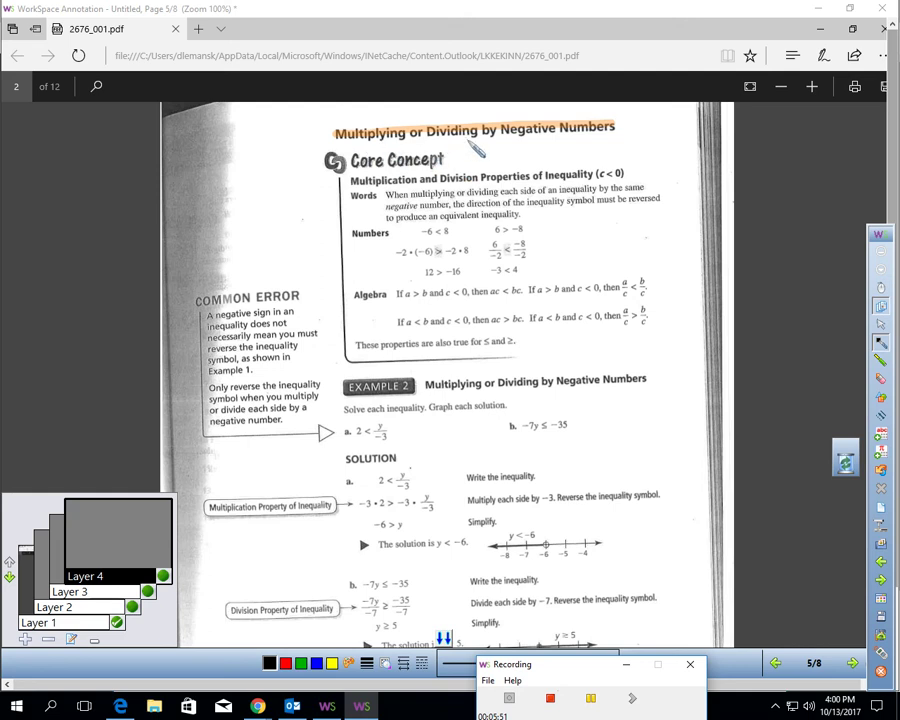
On Layer 1, underline 'Negative' in the title and highlight the Words rule in yellow
left_click(100, 625)
left_click_drag(500, 136, 567, 146)
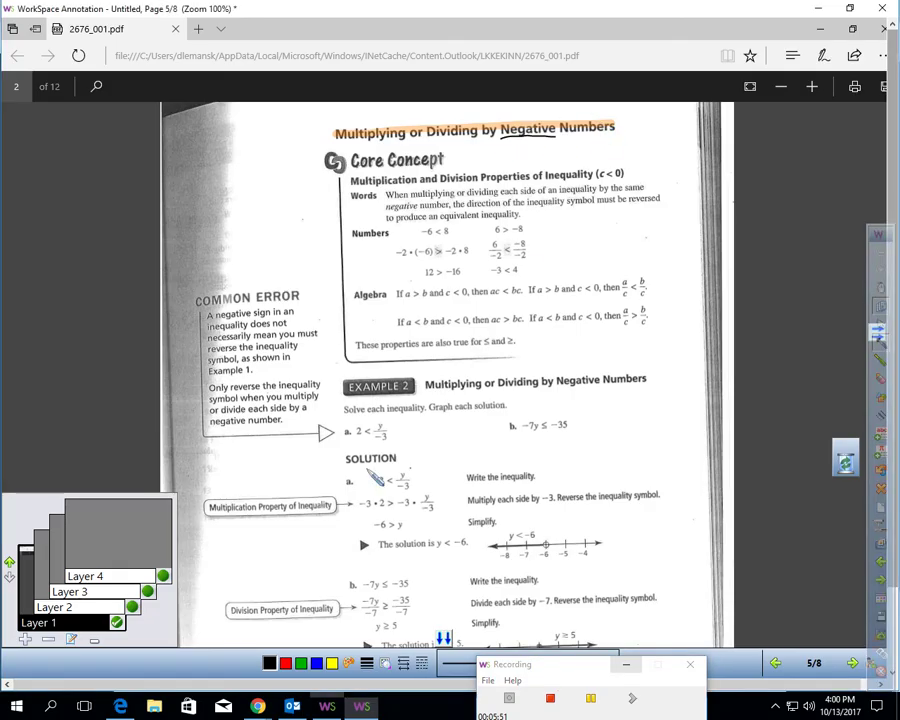
mouse_move(385, 190)
left_mouse_down()
mouse_move(655, 200)
mouse_move(425, 226)
left_mouse_up()
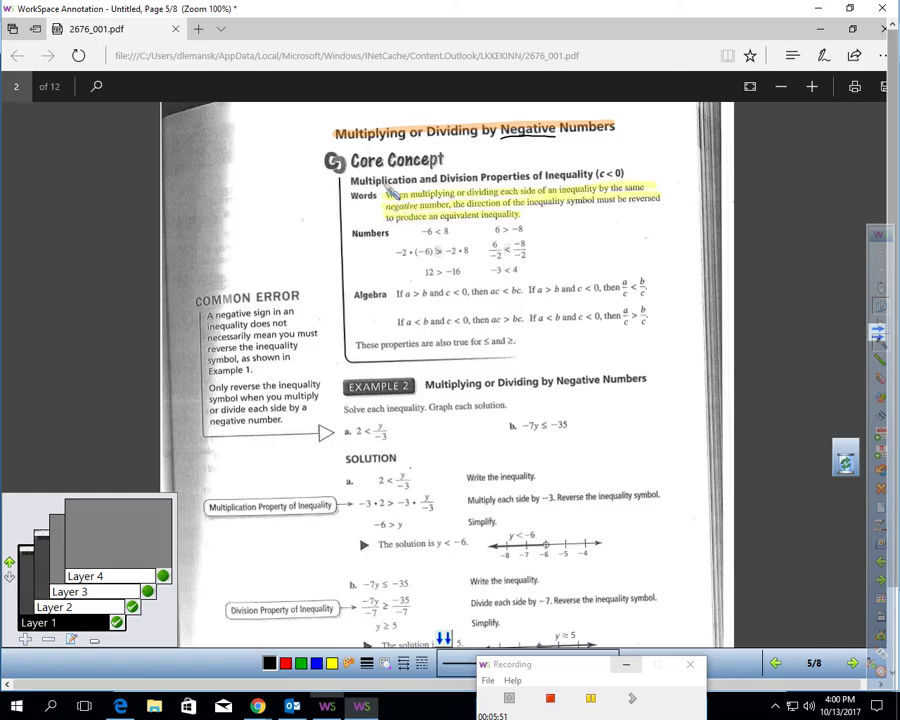
On Layer 2, highlight the properties heading in orange, and make Layer 3's underline and star visible
left_click(107, 611)
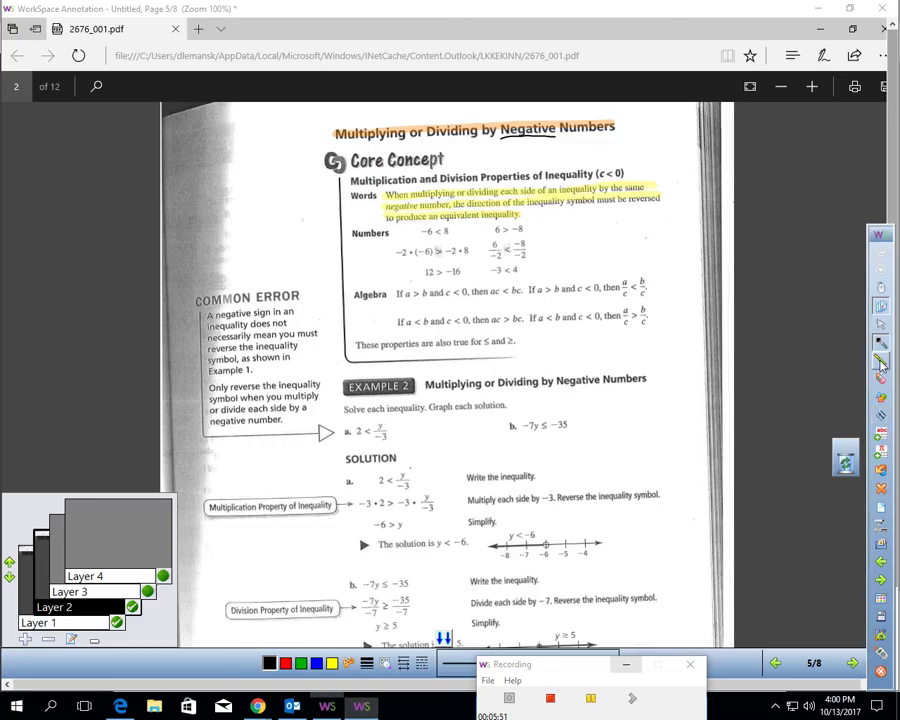
left_click(881, 360)
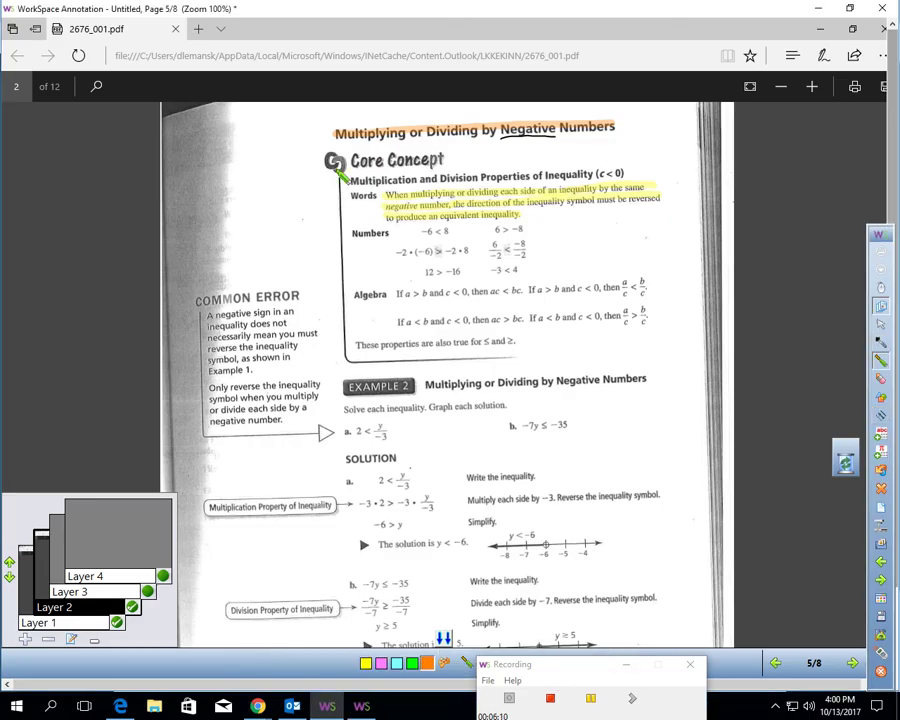
left_click_drag(352, 182, 622, 176)
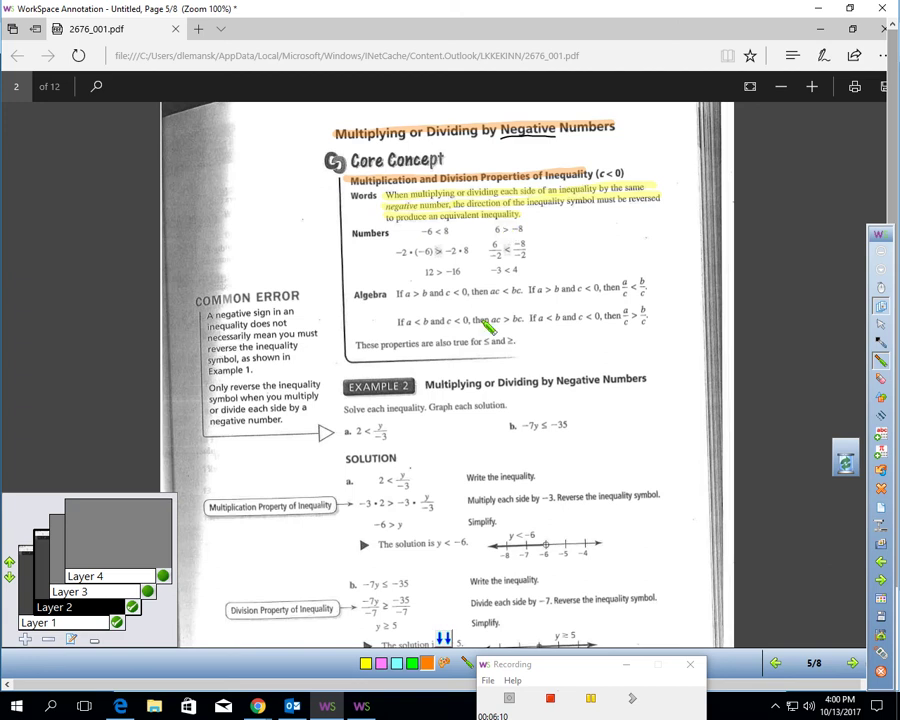
left_click(147, 592)
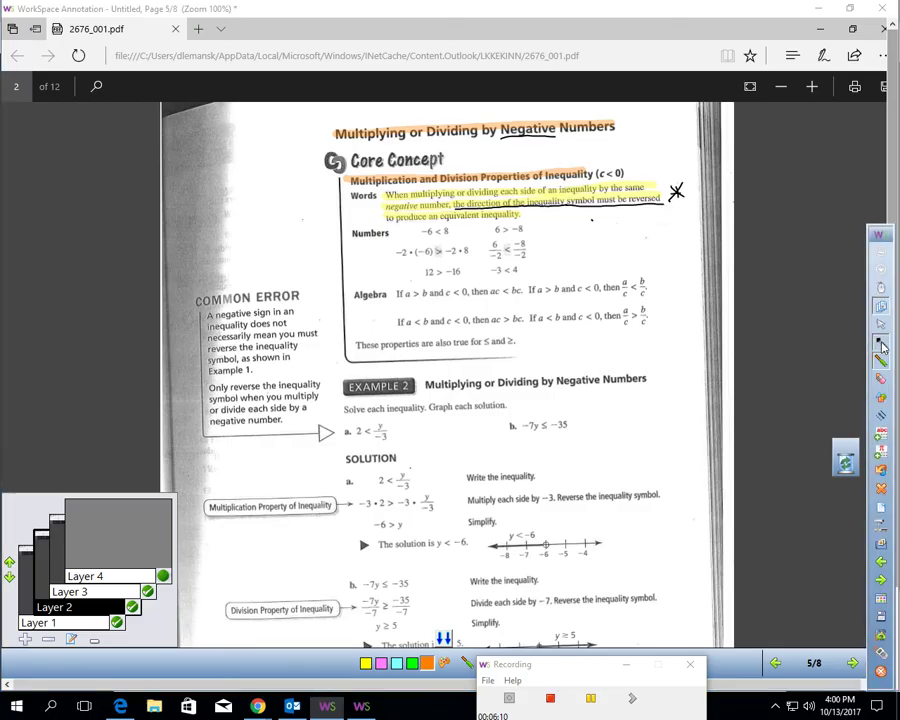
left_click(881, 343)
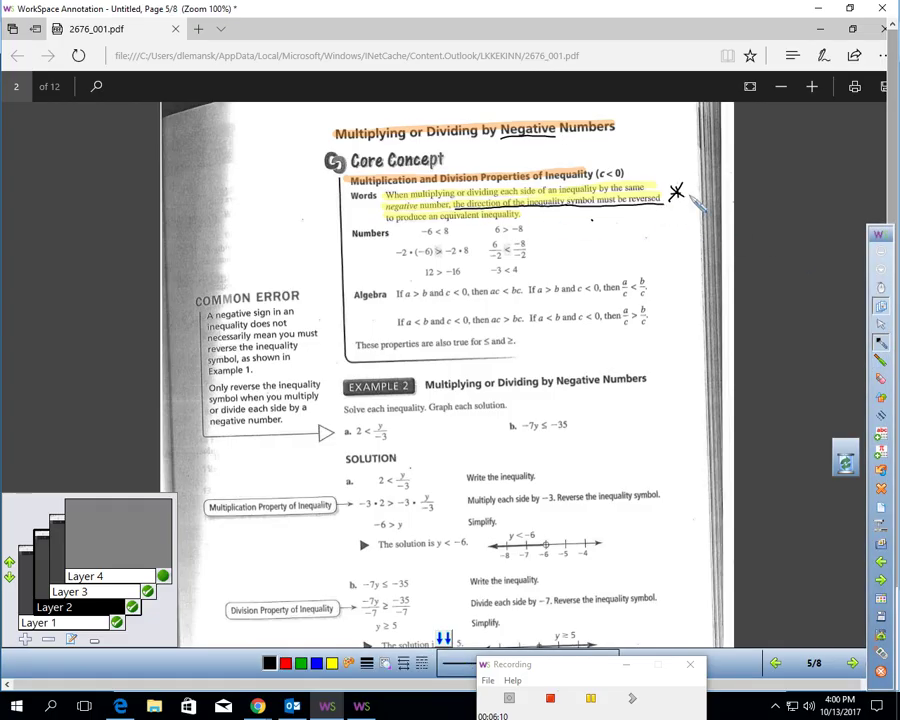